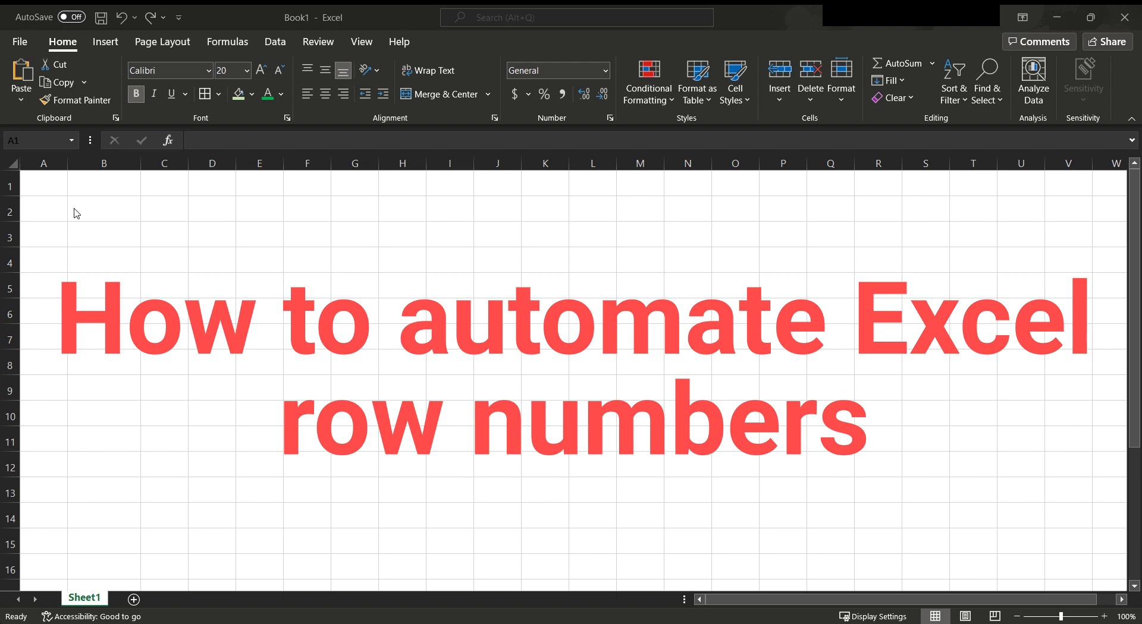
Step: Enter 1, 2, 3 in A1:A3 and fill the numbering down to A15
click(55, 187)
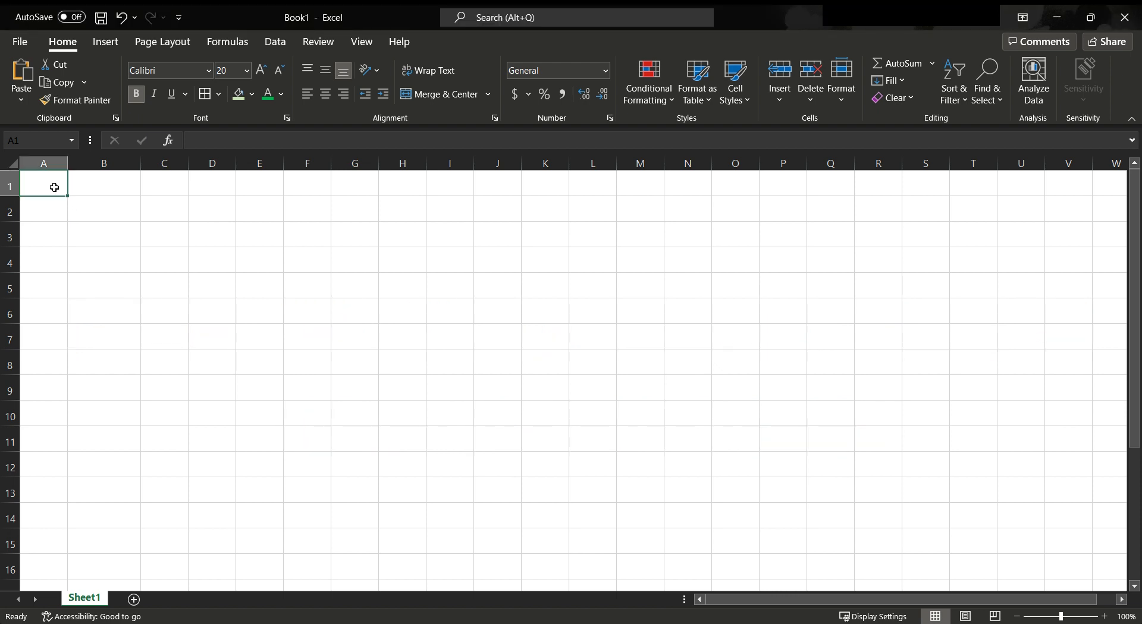
text(1)
key(Return)
text(2)
key(Return)
text(3)
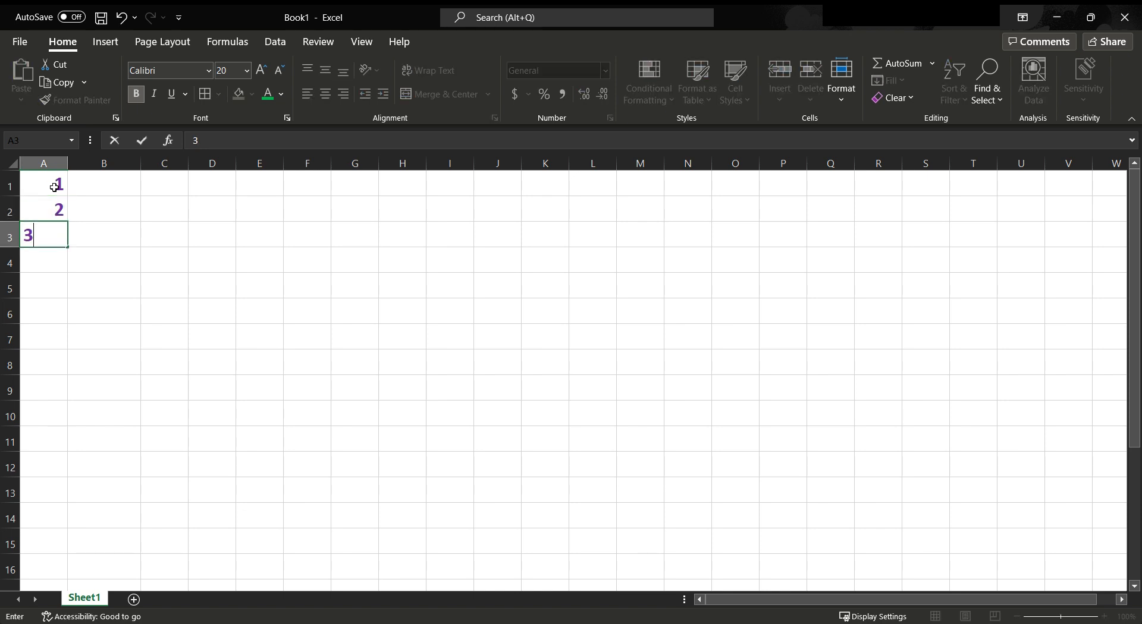
drag(54, 187, 59, 238)
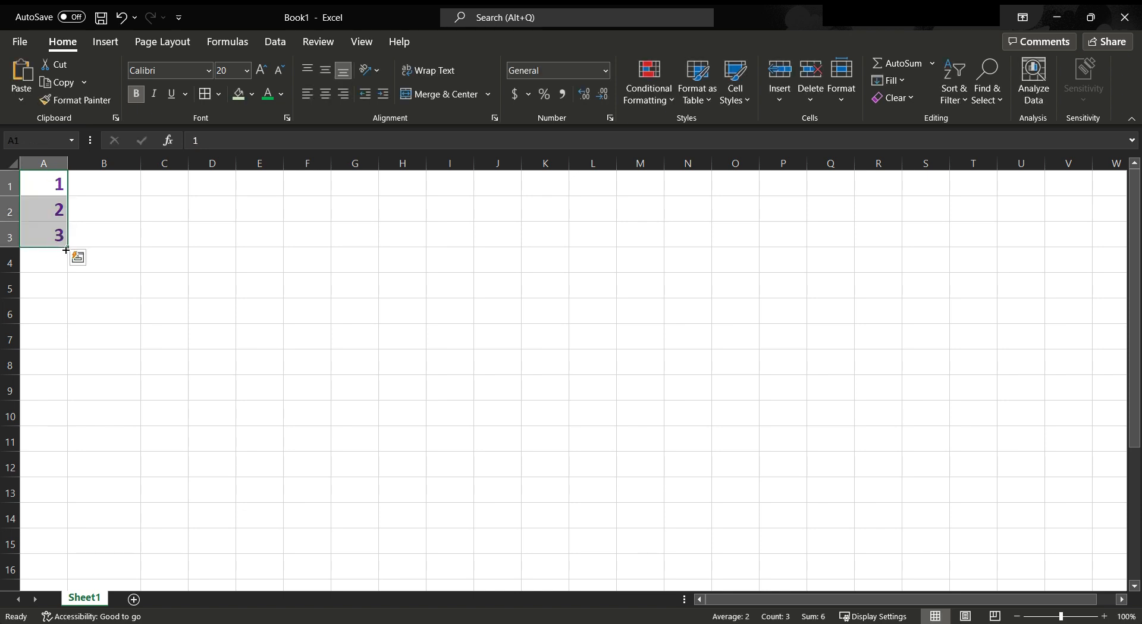
drag(66, 250, 36, 548)
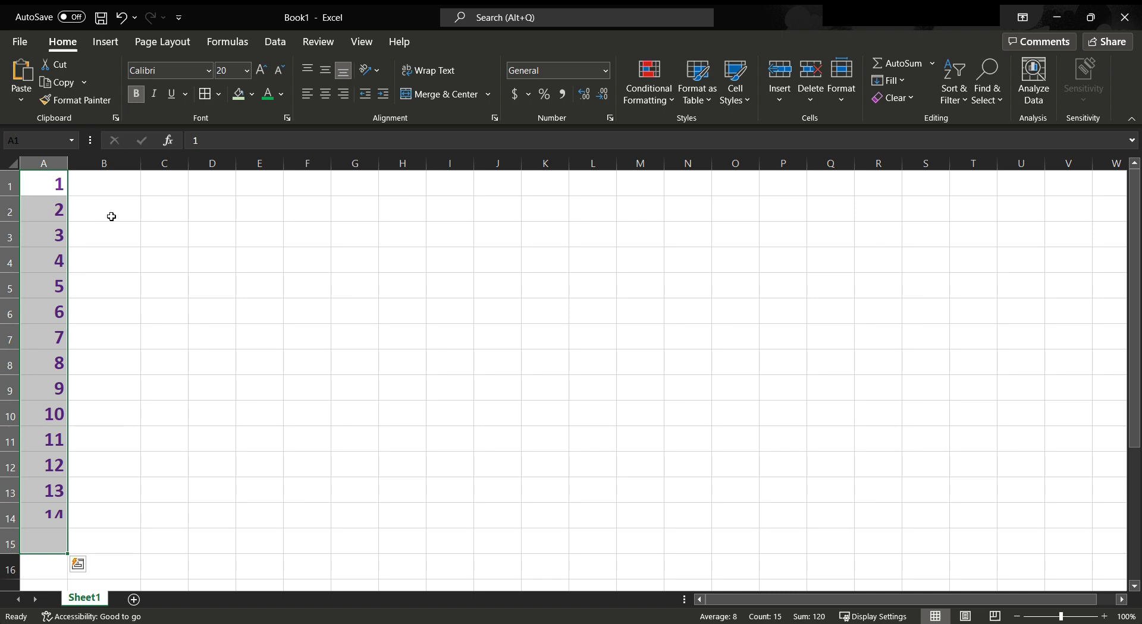
Step: Enter HELLO and EXCEL in B1:B2 and fill the alternating pair down to B15
click(107, 189)
text(HELL)
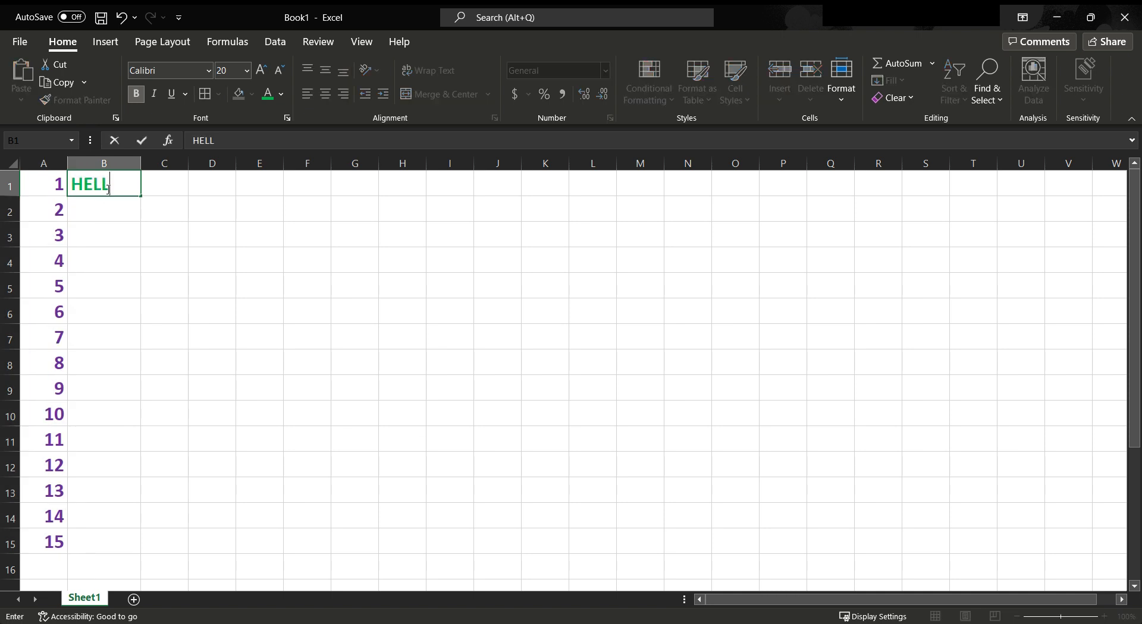
text(O)
key(Return)
text(EXCEL)
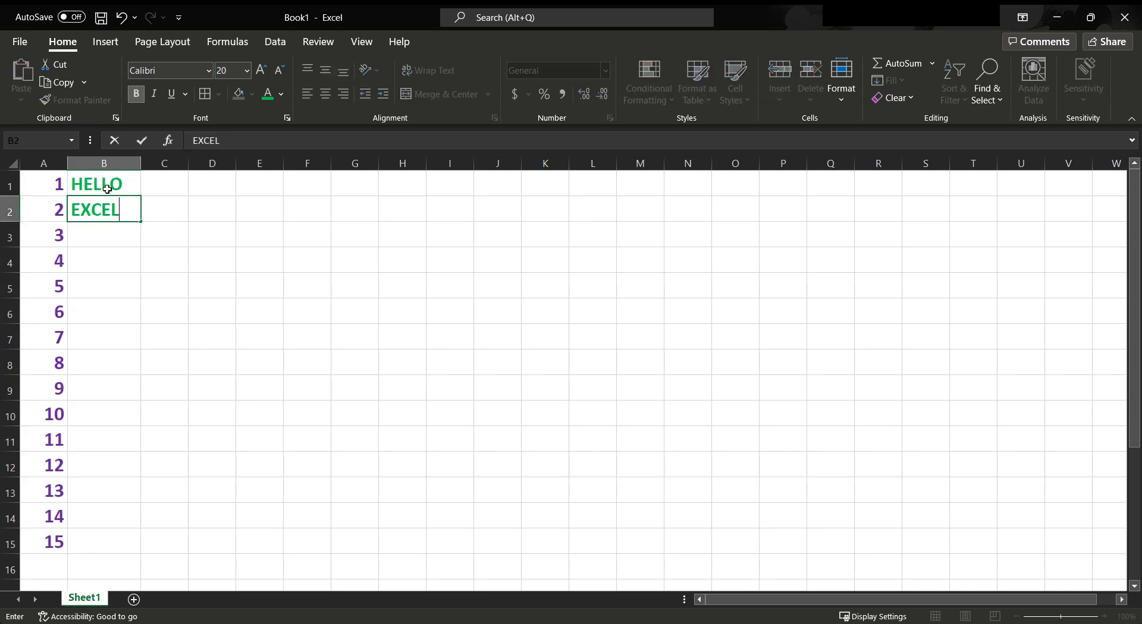
key(Return)
mouse_move(112, 183)
mouse_down()
mouse_move(121, 420)
mouse_move(96, 546)
mouse_up()
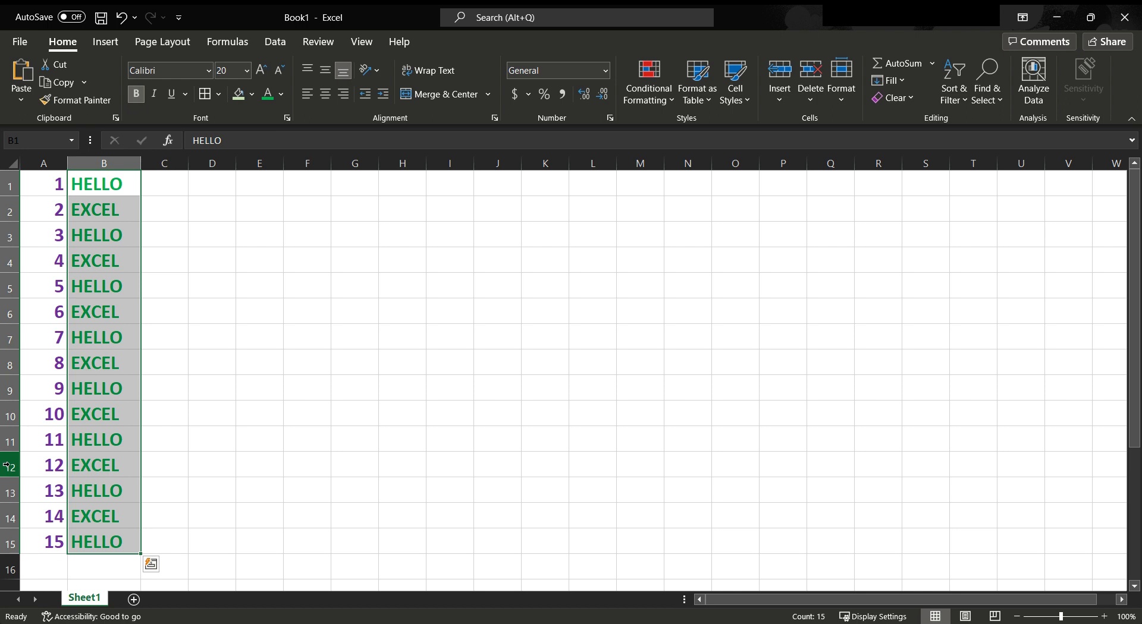
Step: Select row headers 12, 10, 8, 6, 7 and 4 together for deletion
click(10, 465)
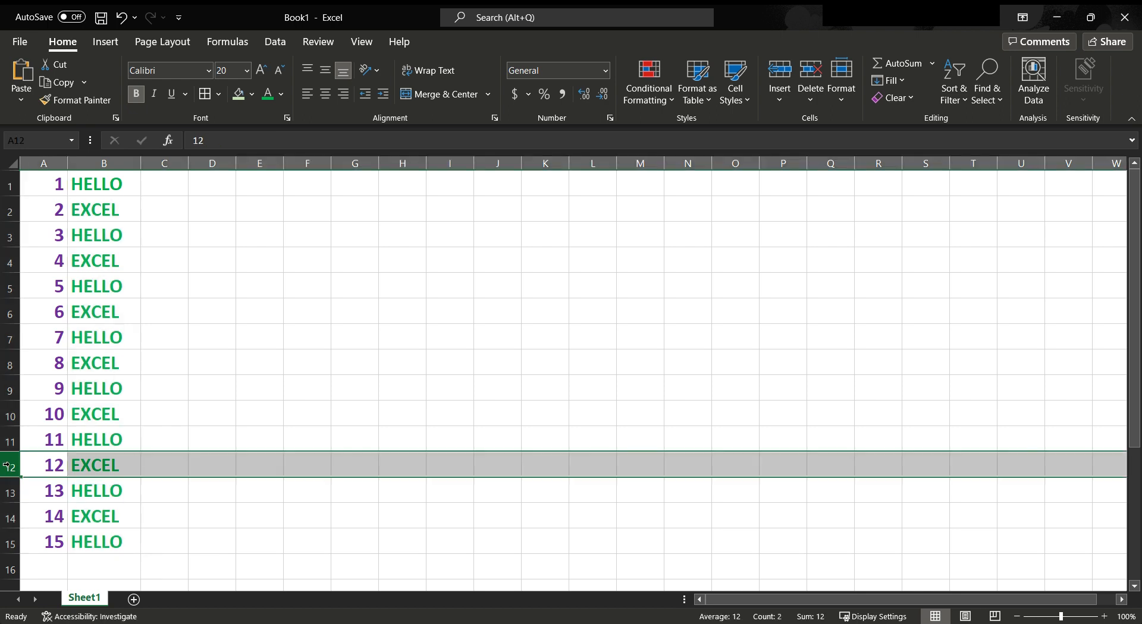
ctrl+click(10, 414)
ctrl+click(7, 364)
ctrl+click(7, 311)
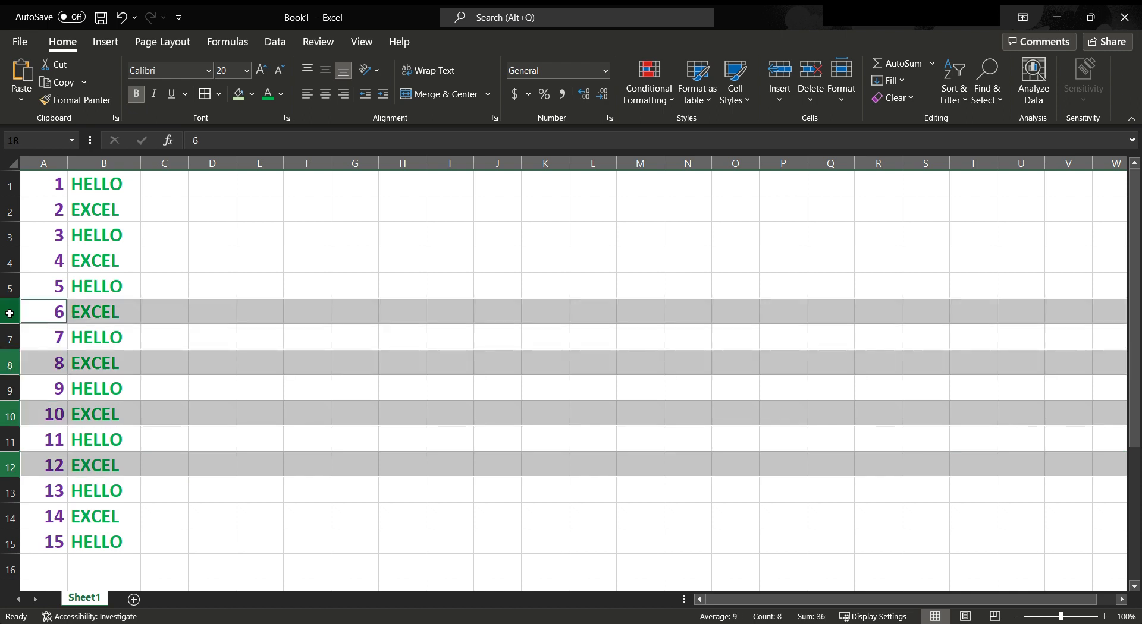
ctrl+click(7, 336)
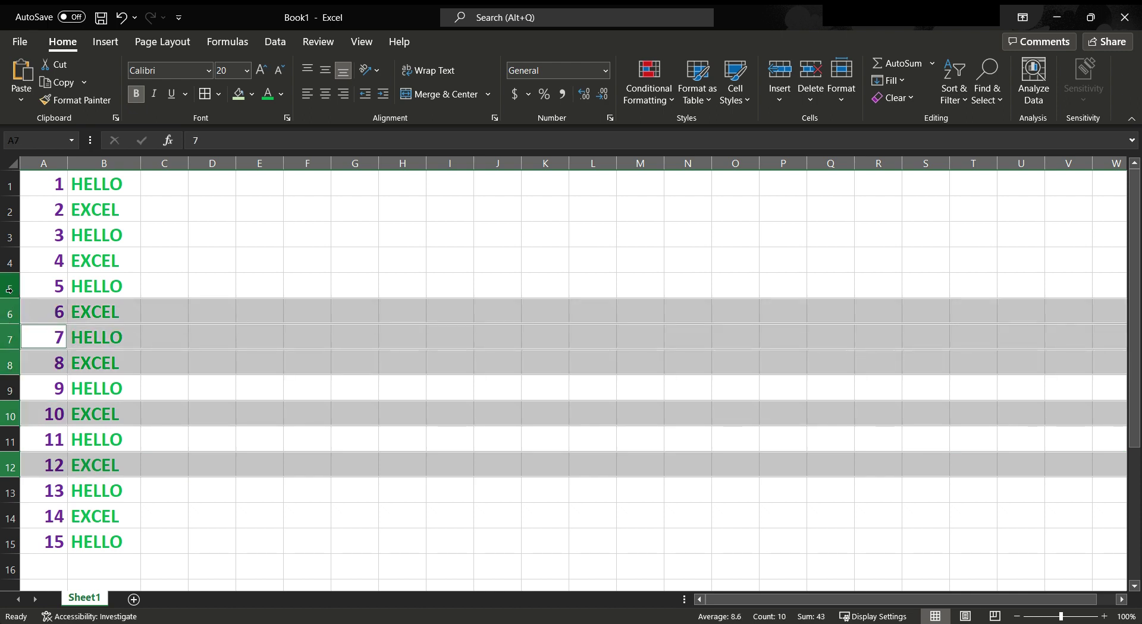
ctrl+click(10, 261)
Step: Delete the selected rows, leaving nine rows numbered 1, 2, 3, 5, 9, 11, 13, 14, 15
right_click(10, 267)
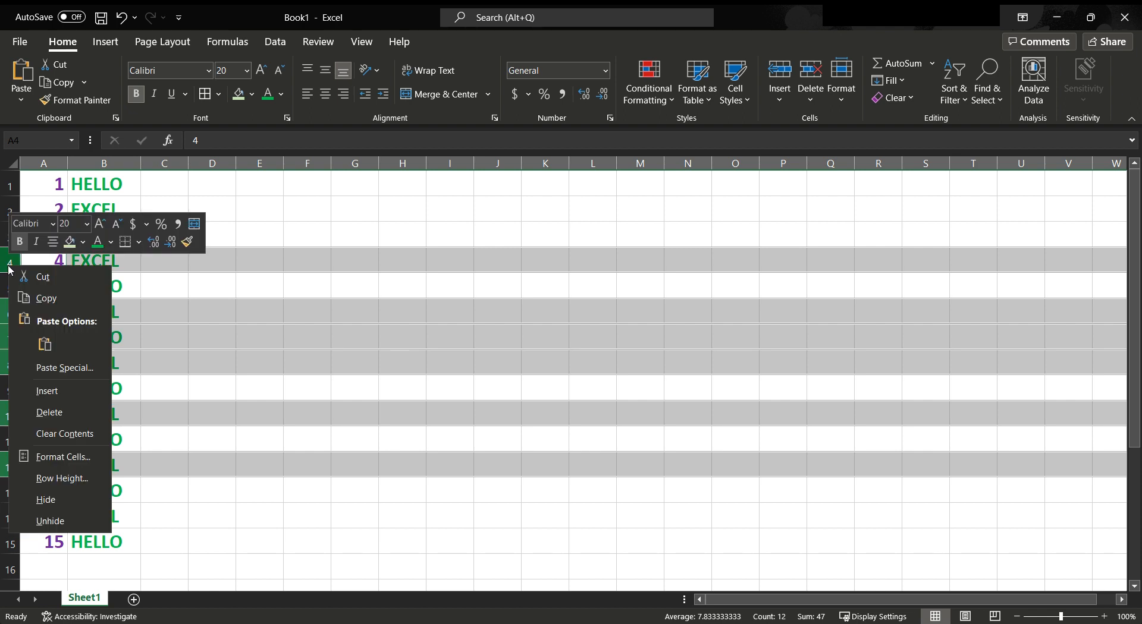
click(59, 412)
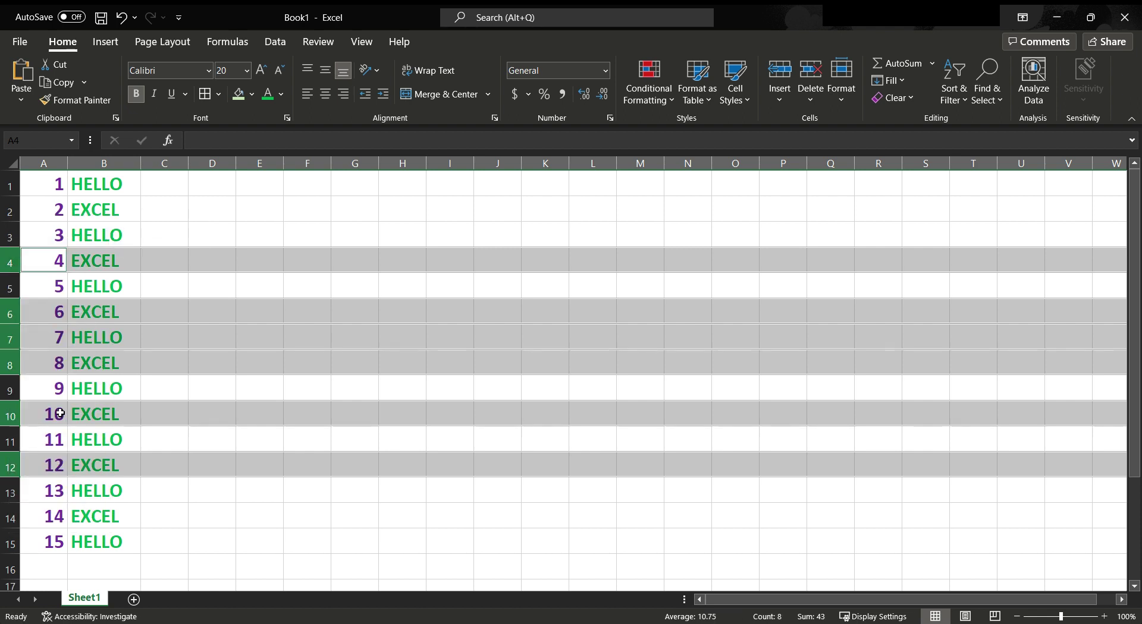
click(154, 334)
click(46, 188)
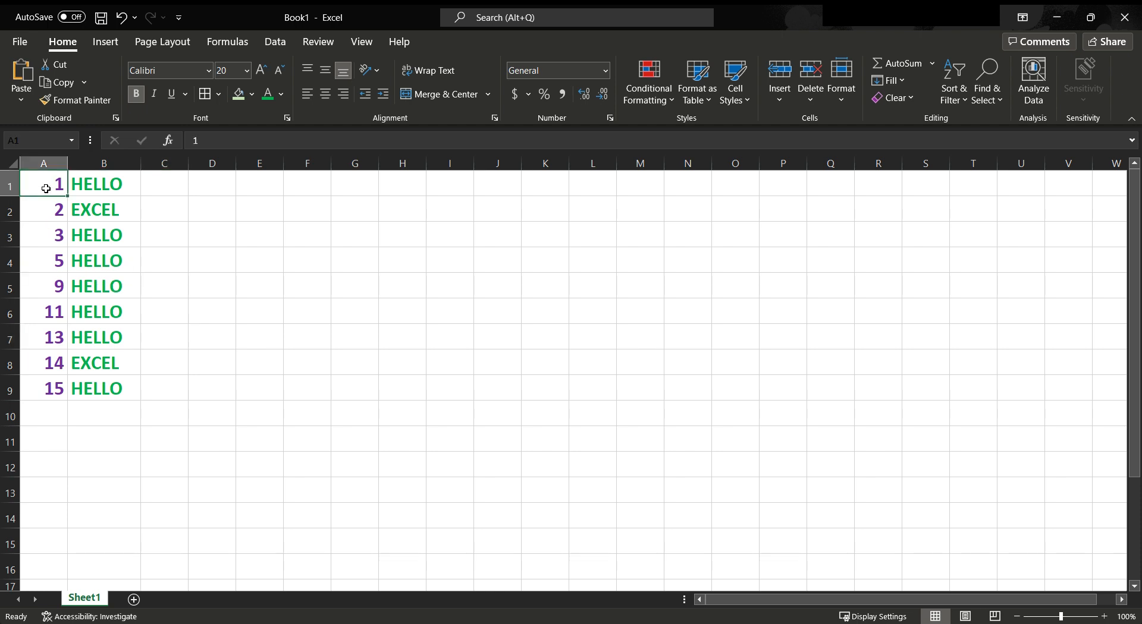
Step: Select A1:A9 and widen column A by dragging the A/B header border right
drag(46, 189, 54, 283)
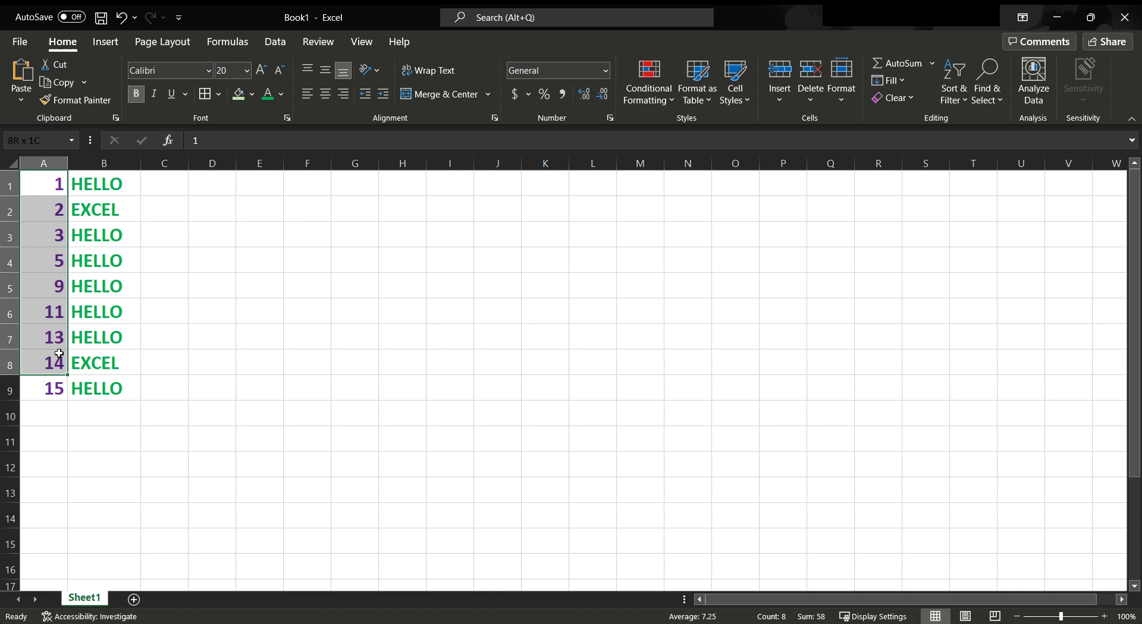
drag(55, 293, 73, 390)
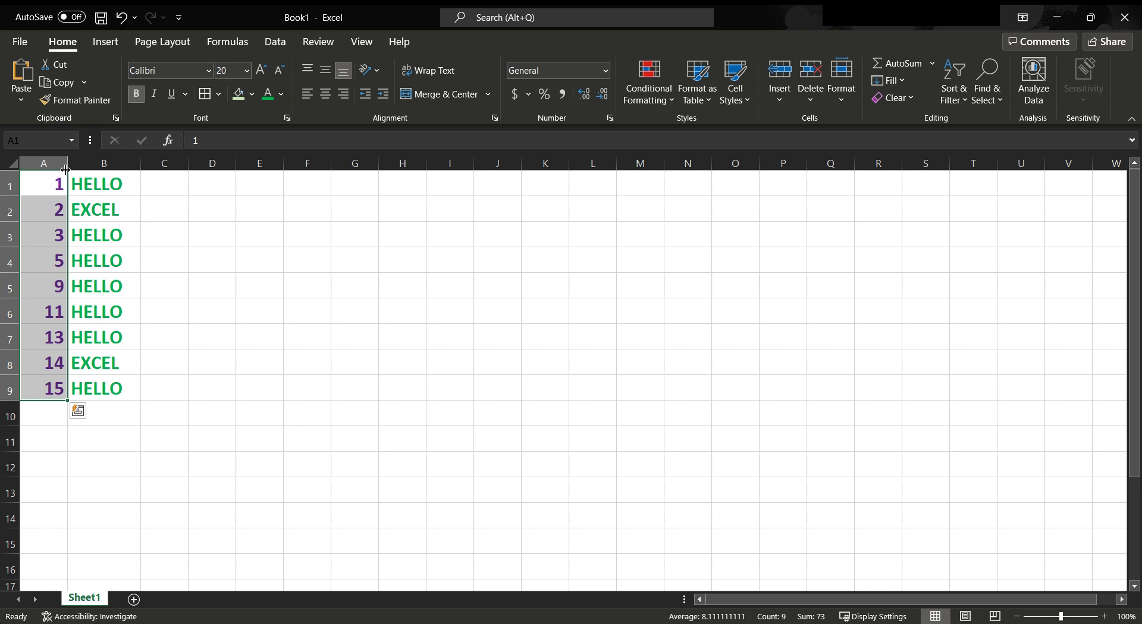
drag(68, 163, 96, 164)
Step: Enter =ROW() in A1 and fill it down to A15, refilling HELLO/EXCEL in column B
click(67, 188)
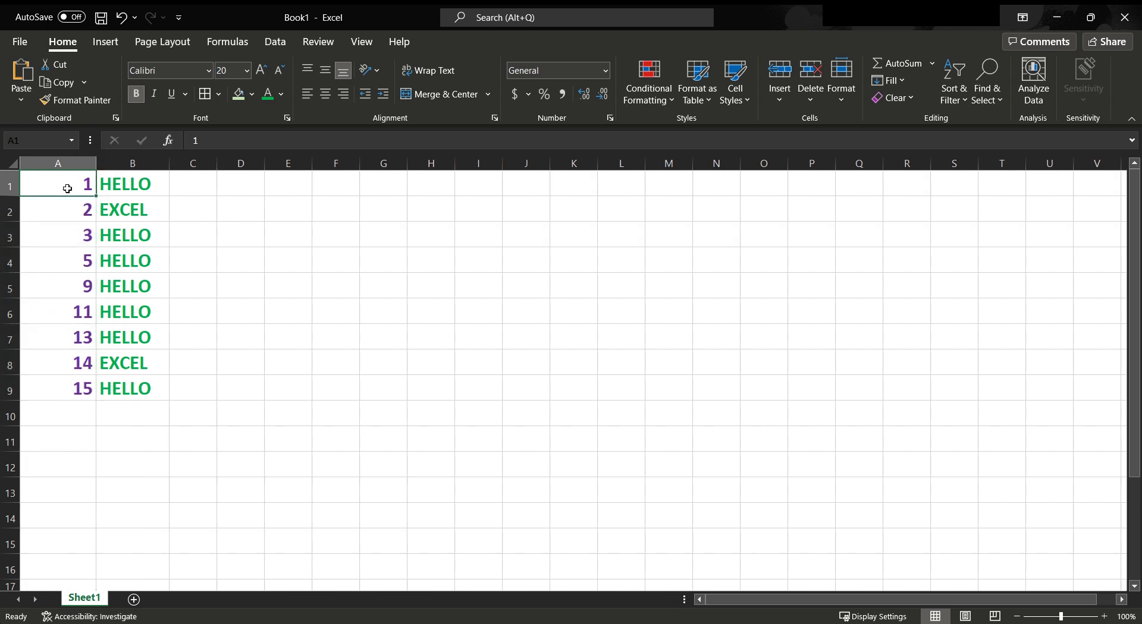
text(=)
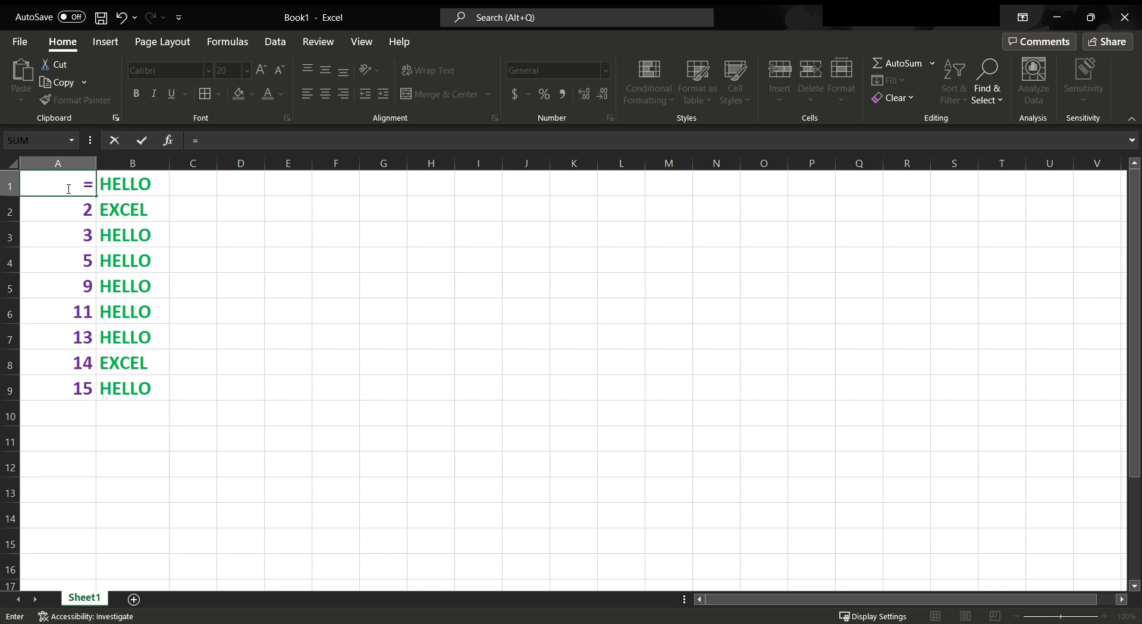
text(ROW)
text(())
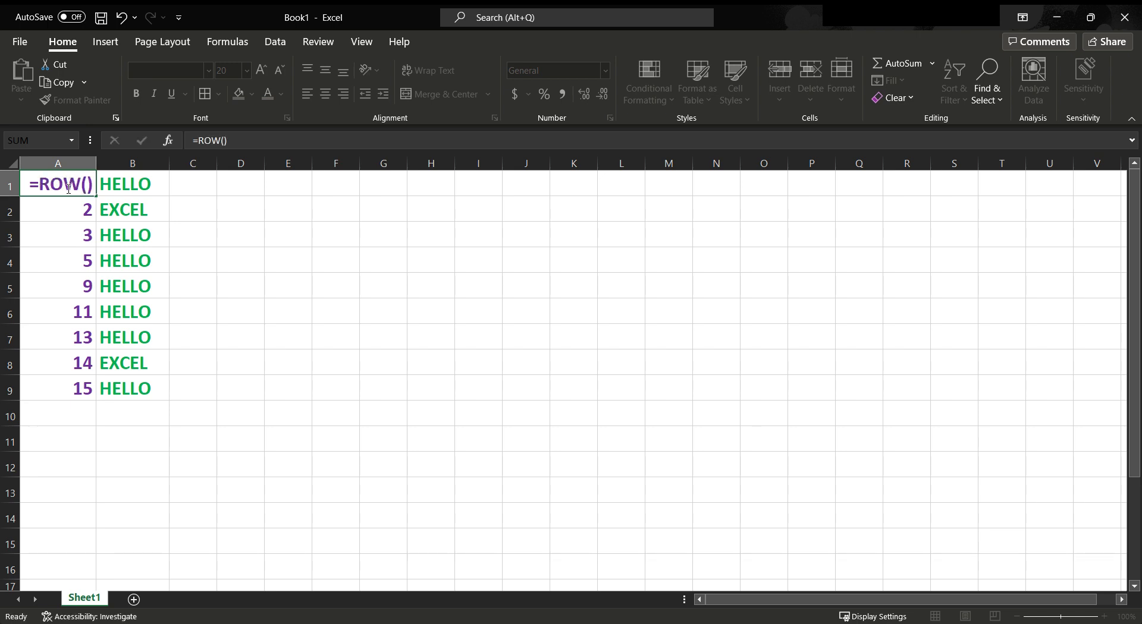
key(Return)
click(66, 187)
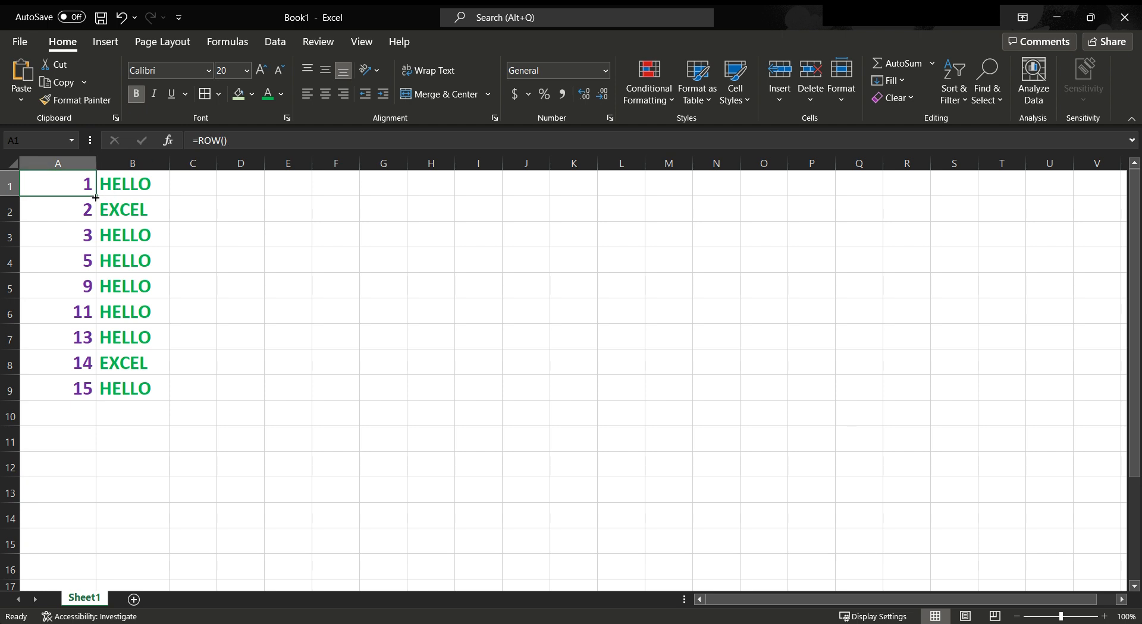
drag(96, 195, 54, 557)
drag(153, 185, 170, 548)
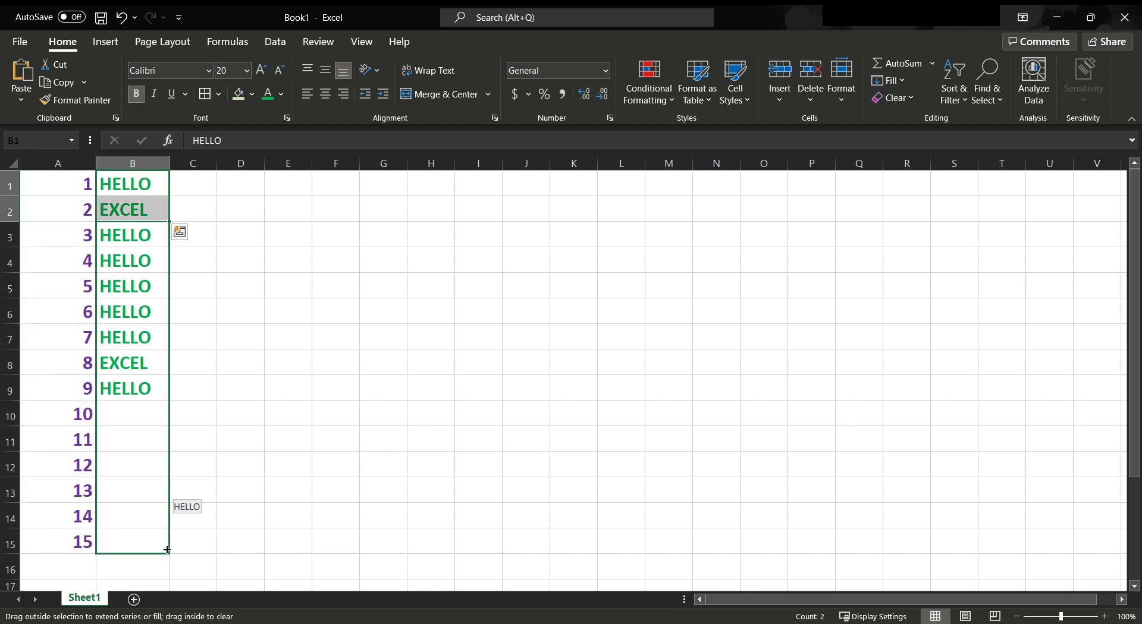
Step: Select row headers 12, 10, 8, 7, 6 and 4 together for deletion
click(7, 466)
click(5, 427)
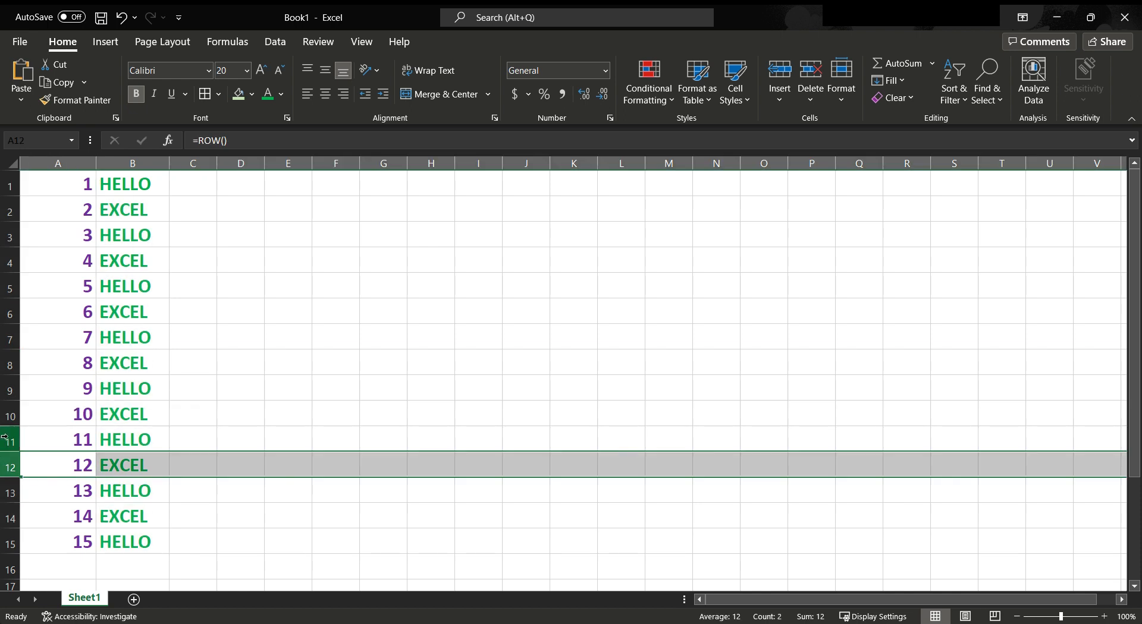
ctrl+click(5, 416)
ctrl+click(7, 363)
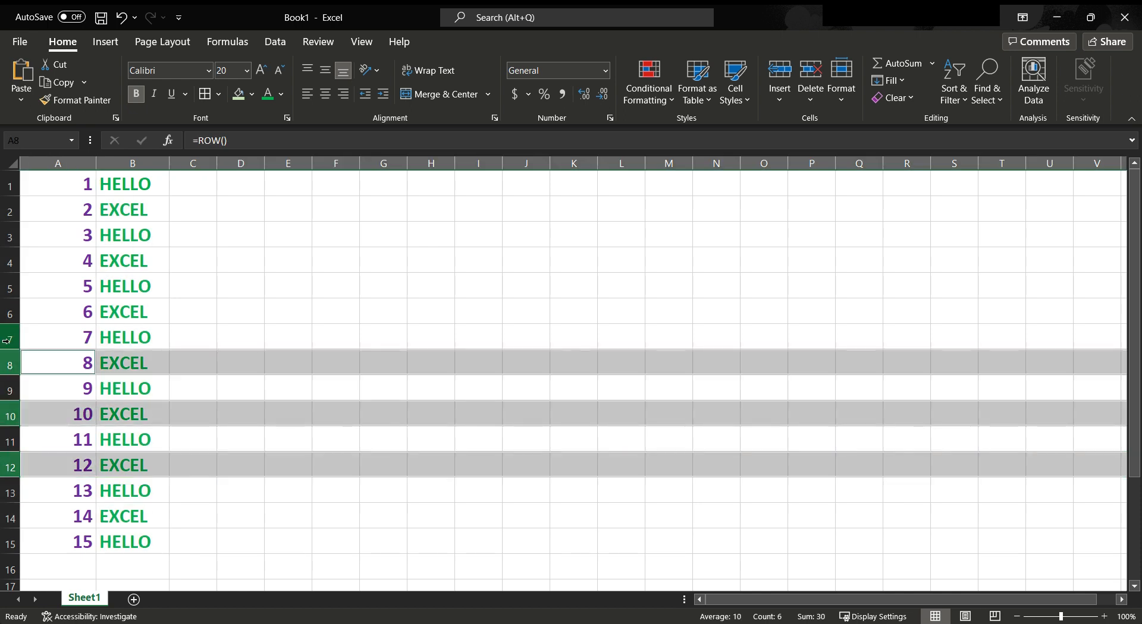
ctrl+click(7, 337)
ctrl+click(8, 312)
ctrl+click(6, 261)
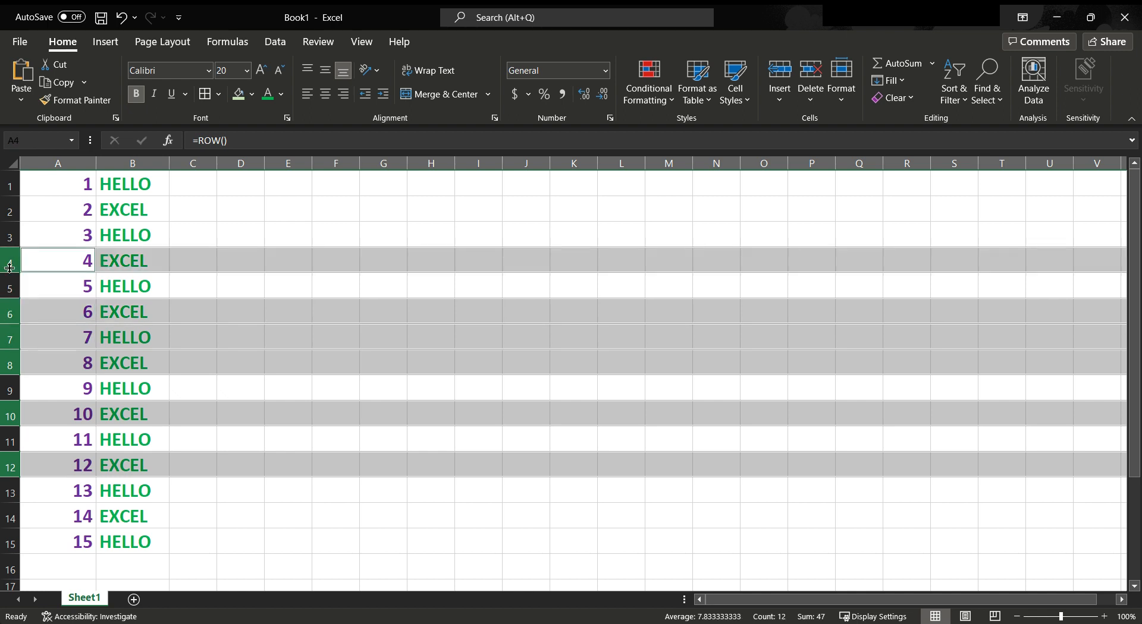
Step: Delete the selected rows so the ROW formulas renumber column A 1 to 9
right_click(8, 264)
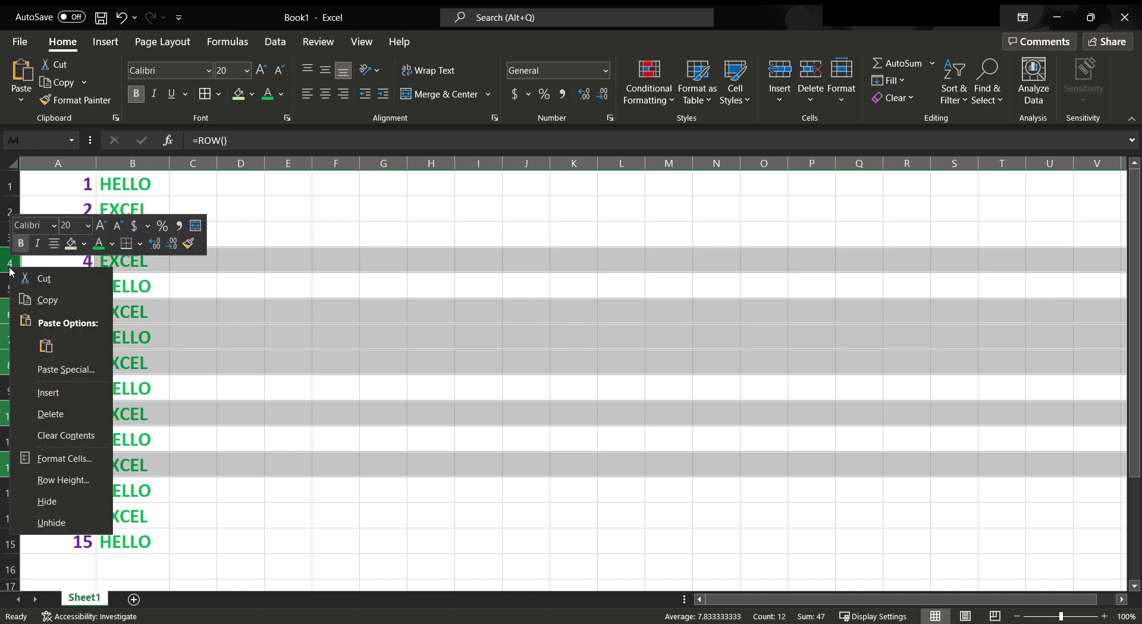
click(70, 414)
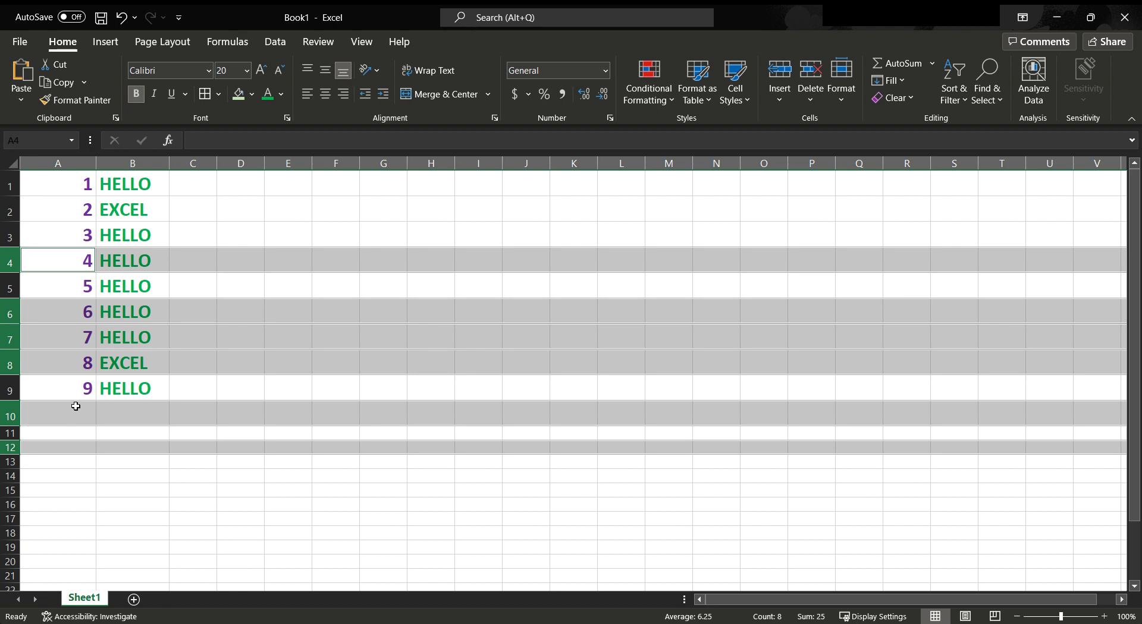
click(127, 242)
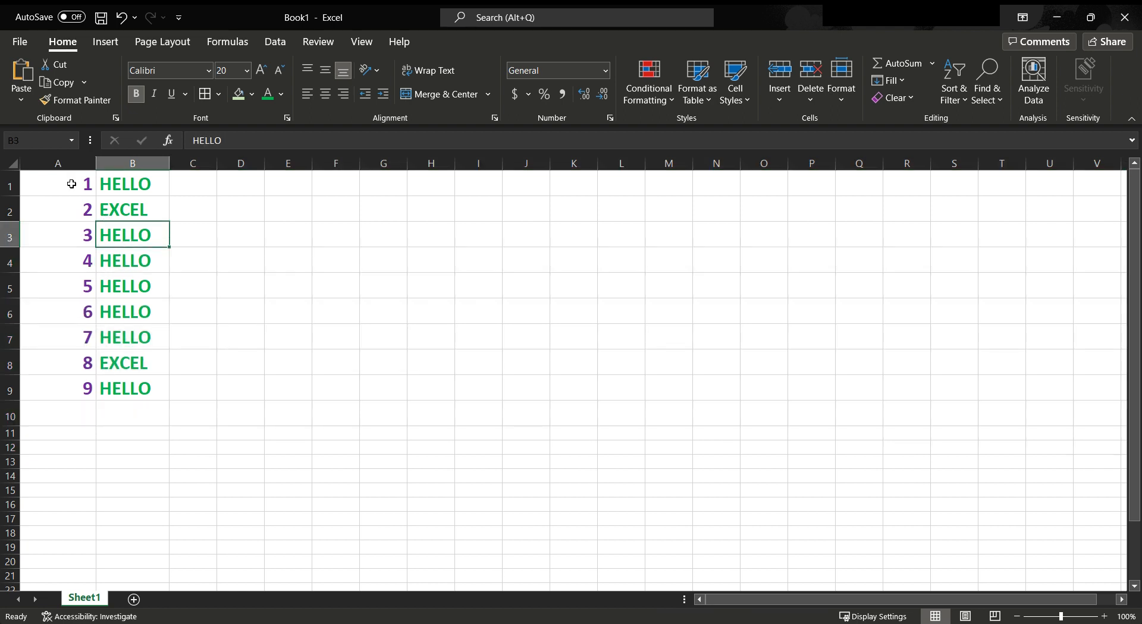
mouse_move(72, 184)
mouse_down()
mouse_move(87, 296)
mouse_move(83, 384)
mouse_move(71, 387)
mouse_up()
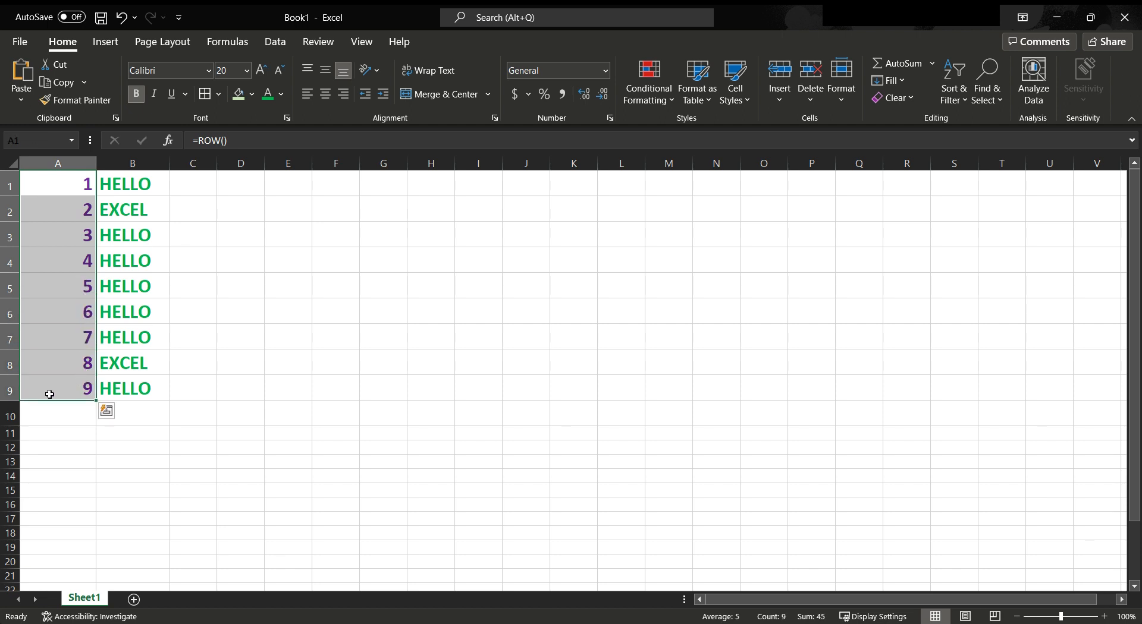